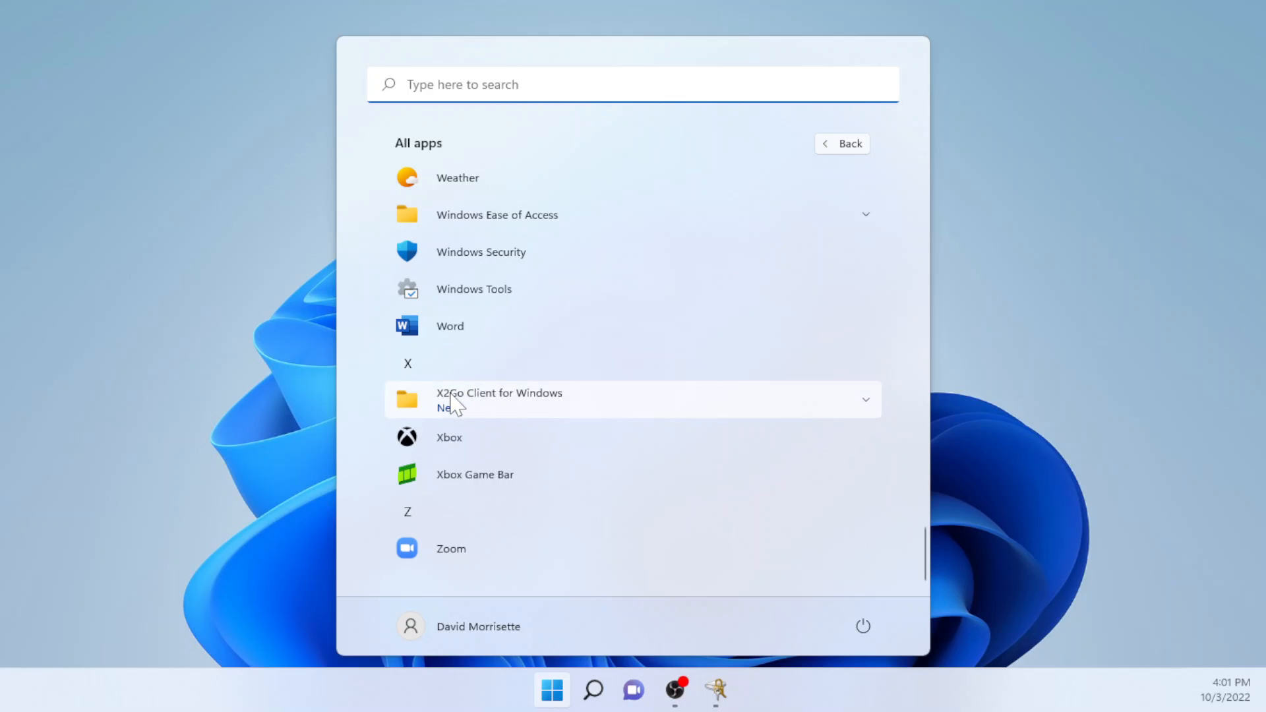
Step: Open X2Go Client and set the ece-x2go session's desktop type to XFCE
{"action": "left_click", "coordinate": [451, 403]}
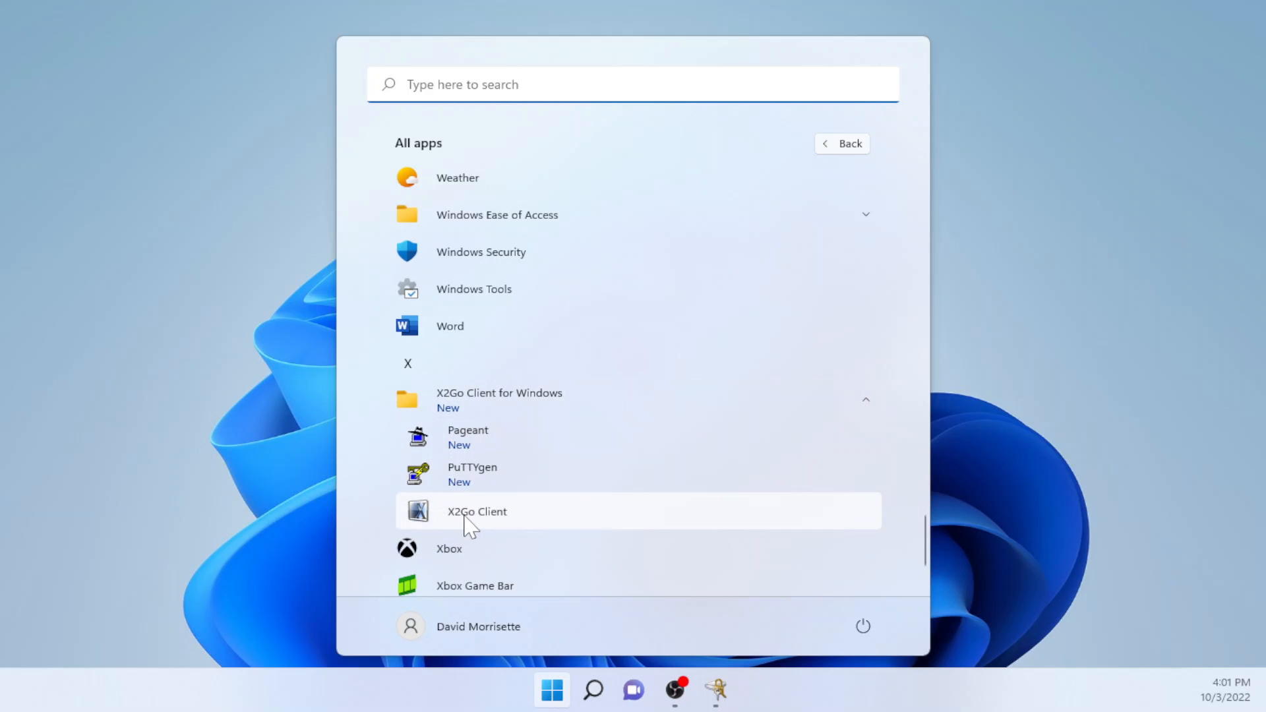
{"action": "left_click", "coordinate": [466, 517]}
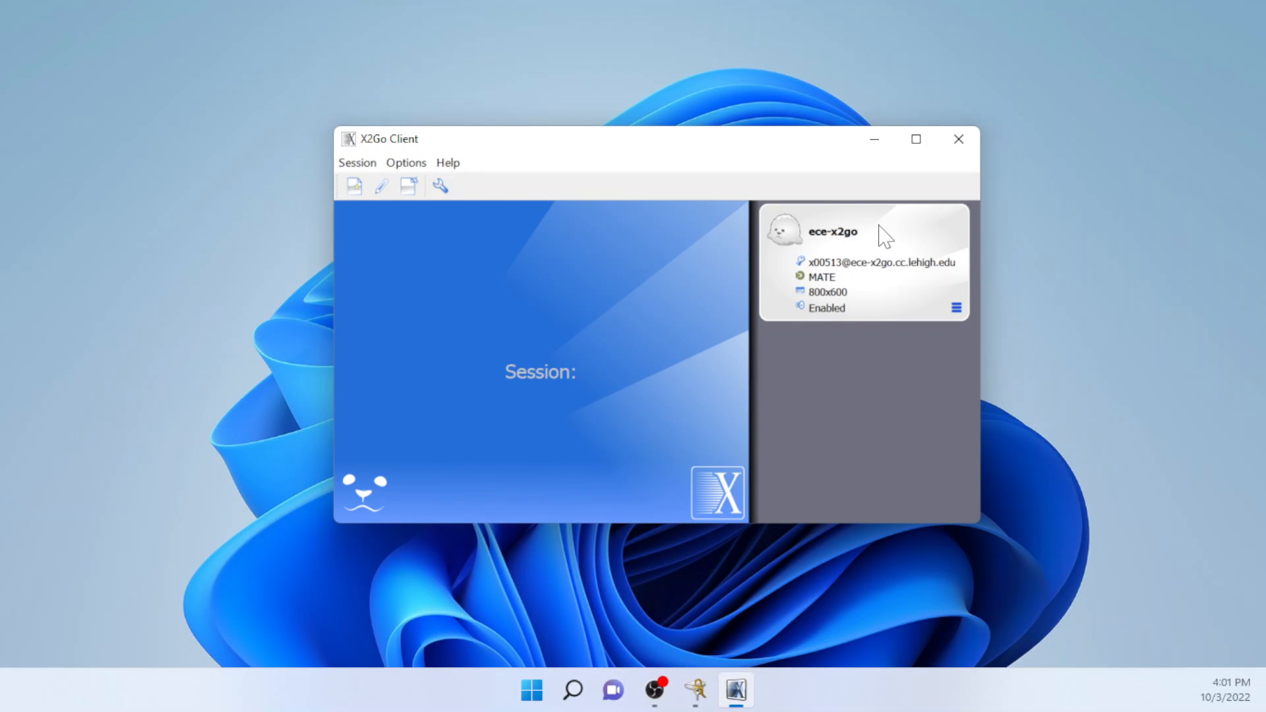
{"action": "left_click", "coordinate": [823, 277]}
{"action": "left_click", "coordinate": [859, 277]}
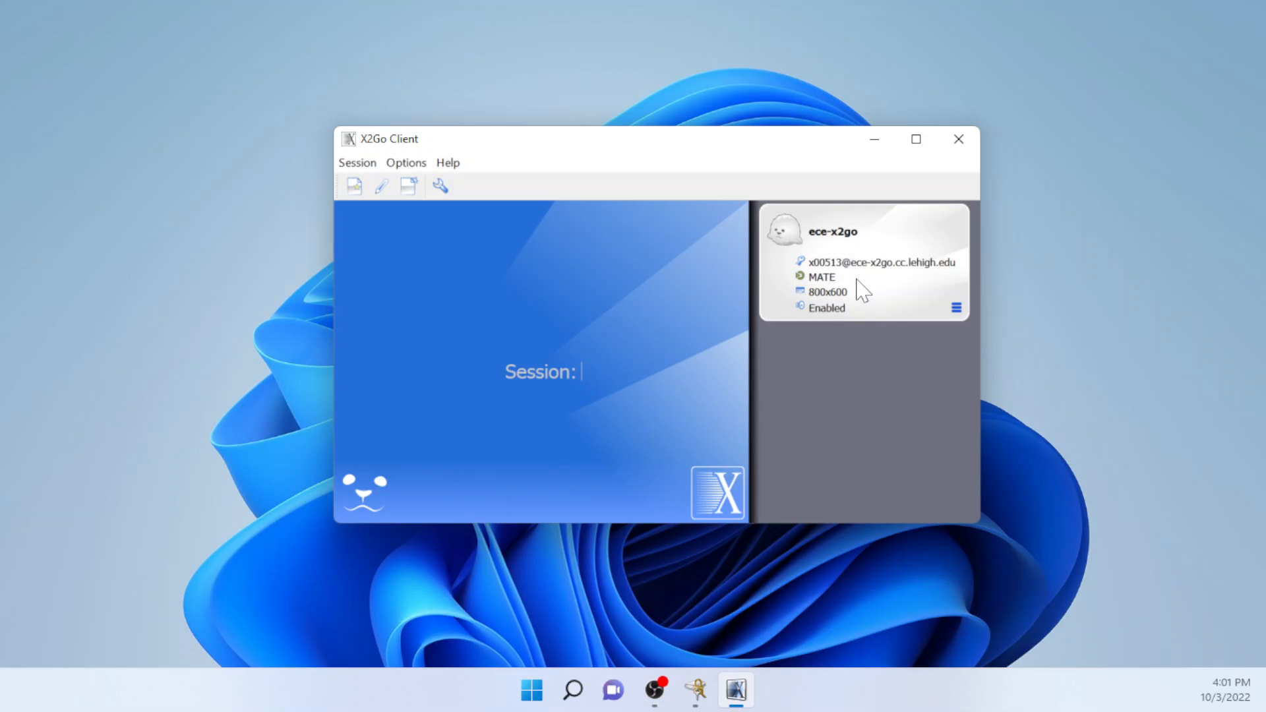
{"action": "left_click", "coordinate": [818, 279]}
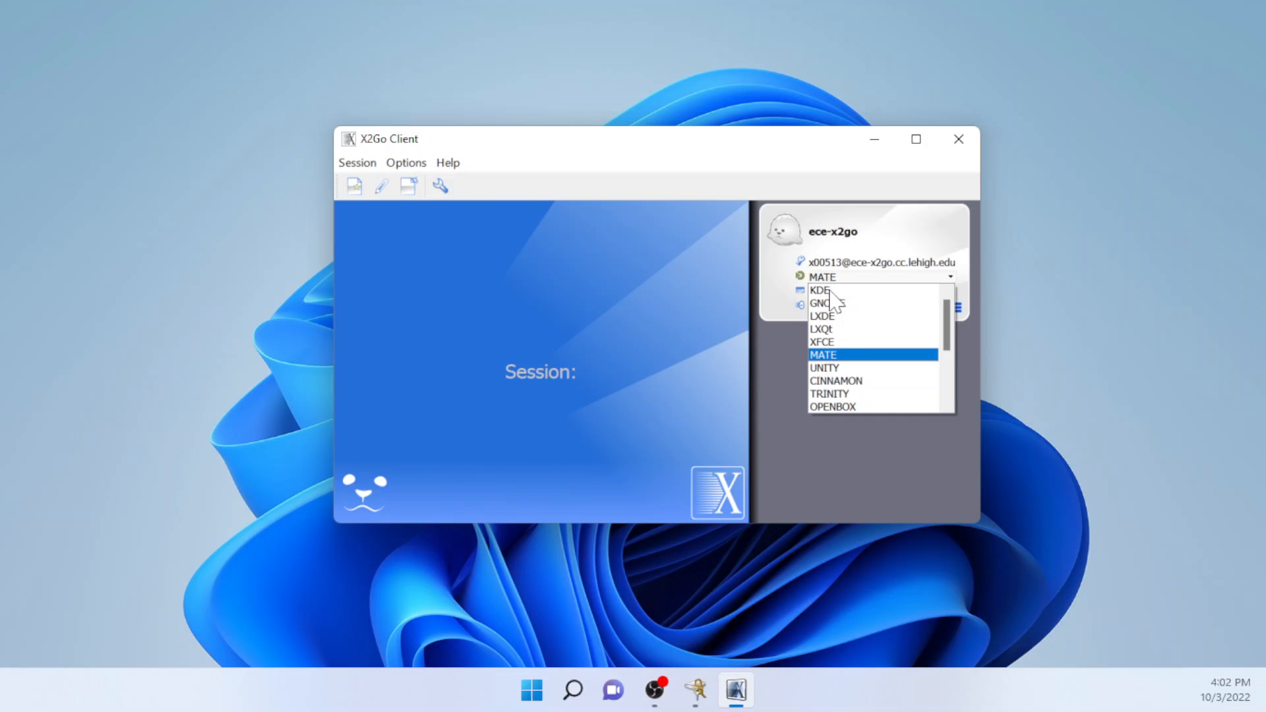
{"action": "left_click", "coordinate": [831, 340]}
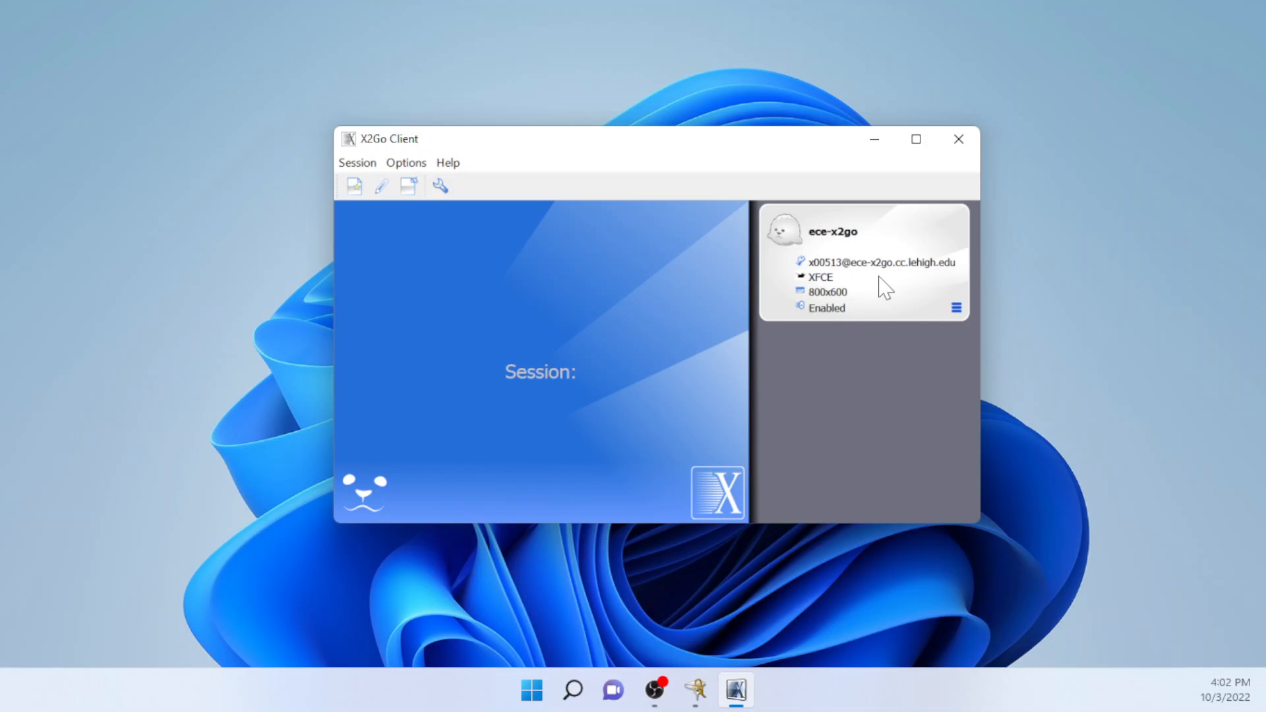
Step: Select XFCE as the session type in the ece-x2go session preferences and save them
{"action": "left_click", "coordinate": [956, 308]}
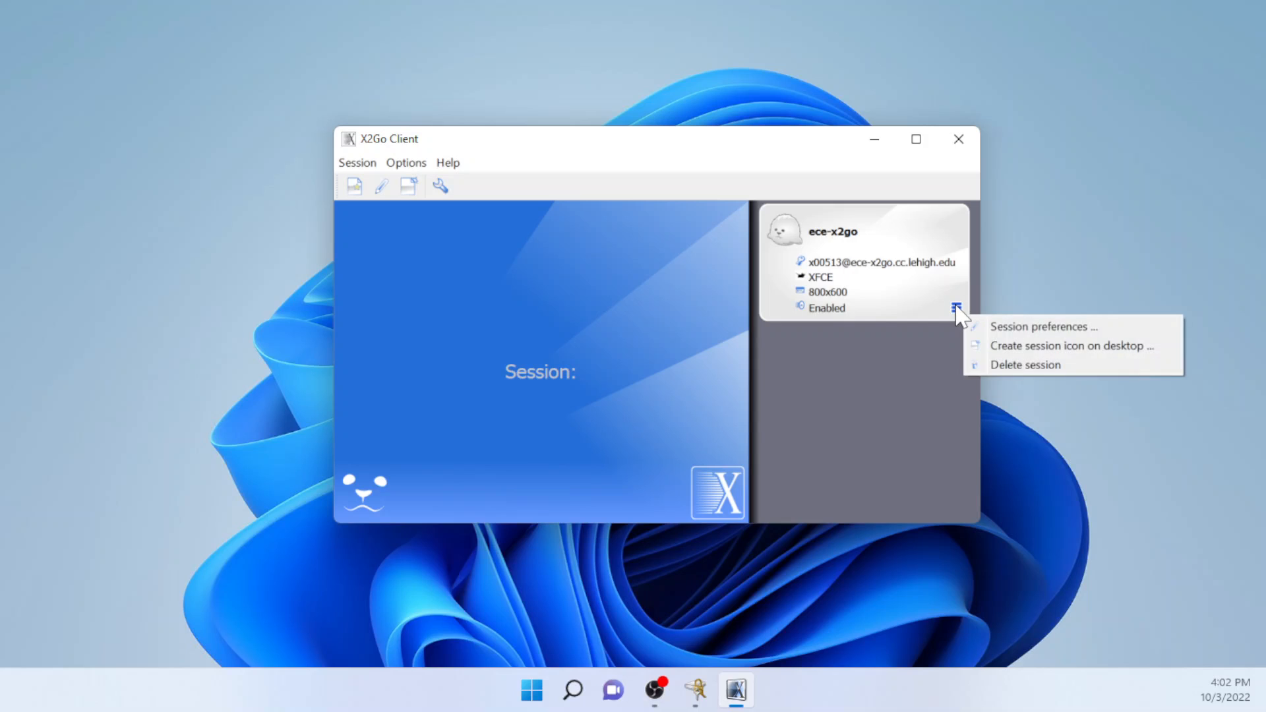
{"action": "left_click", "coordinate": [1006, 327]}
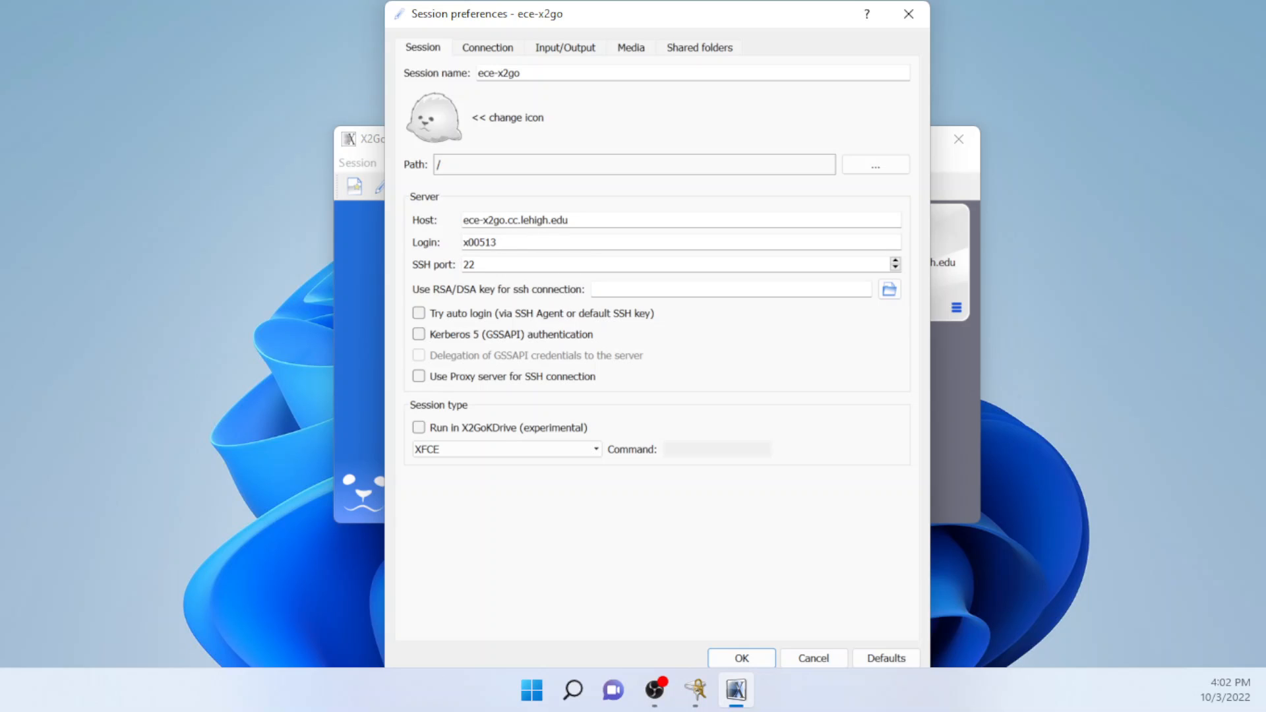
{"action": "left_click", "coordinate": [597, 451]}
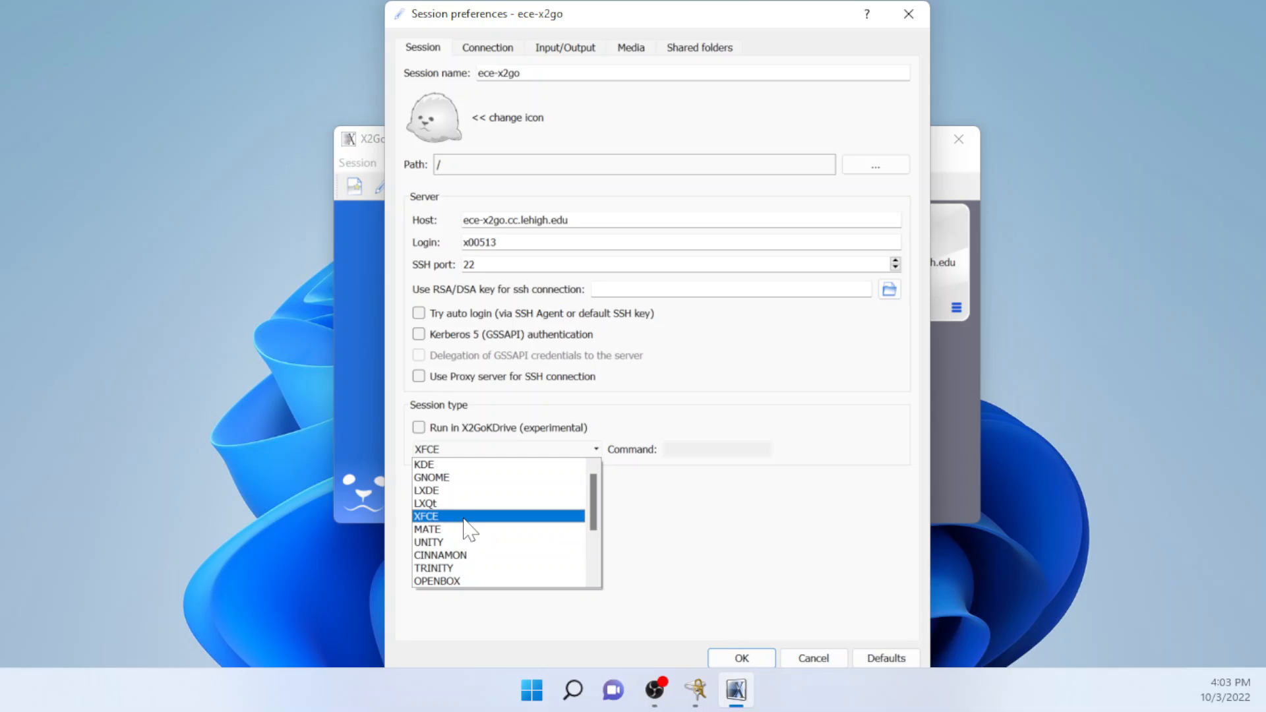
{"action": "left_click", "coordinate": [467, 517]}
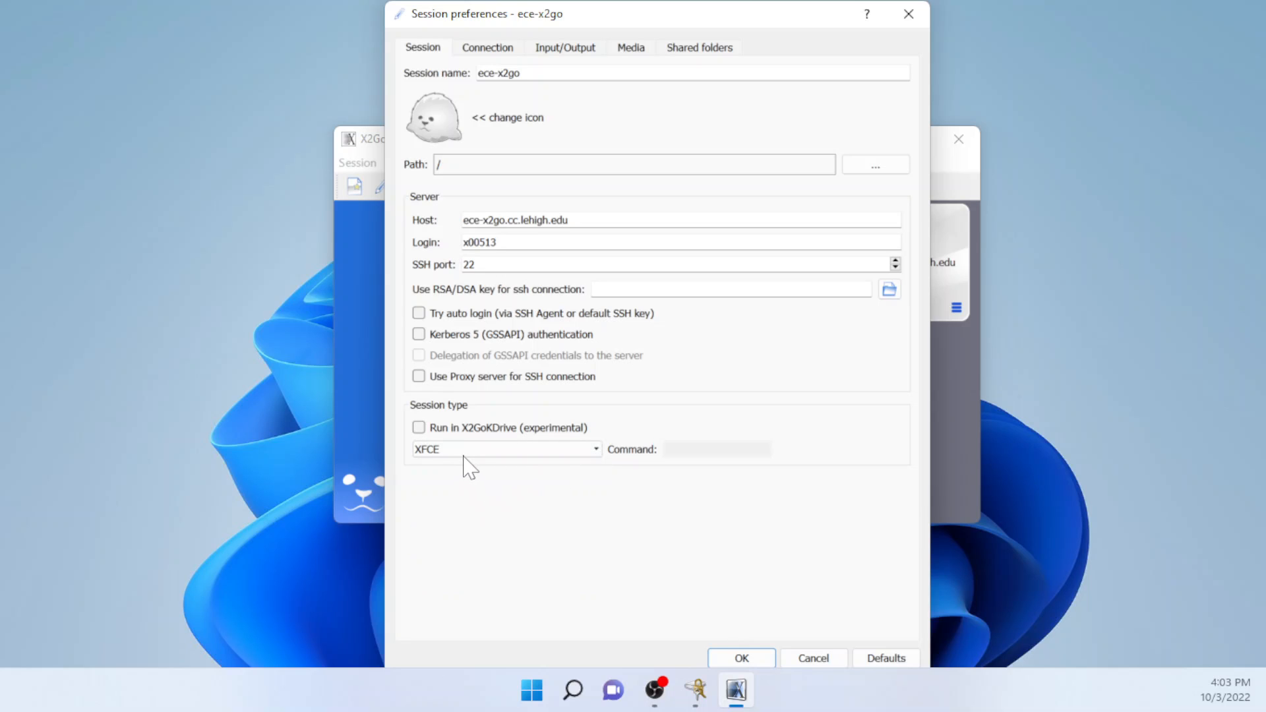
{"action": "left_click", "coordinate": [742, 659]}
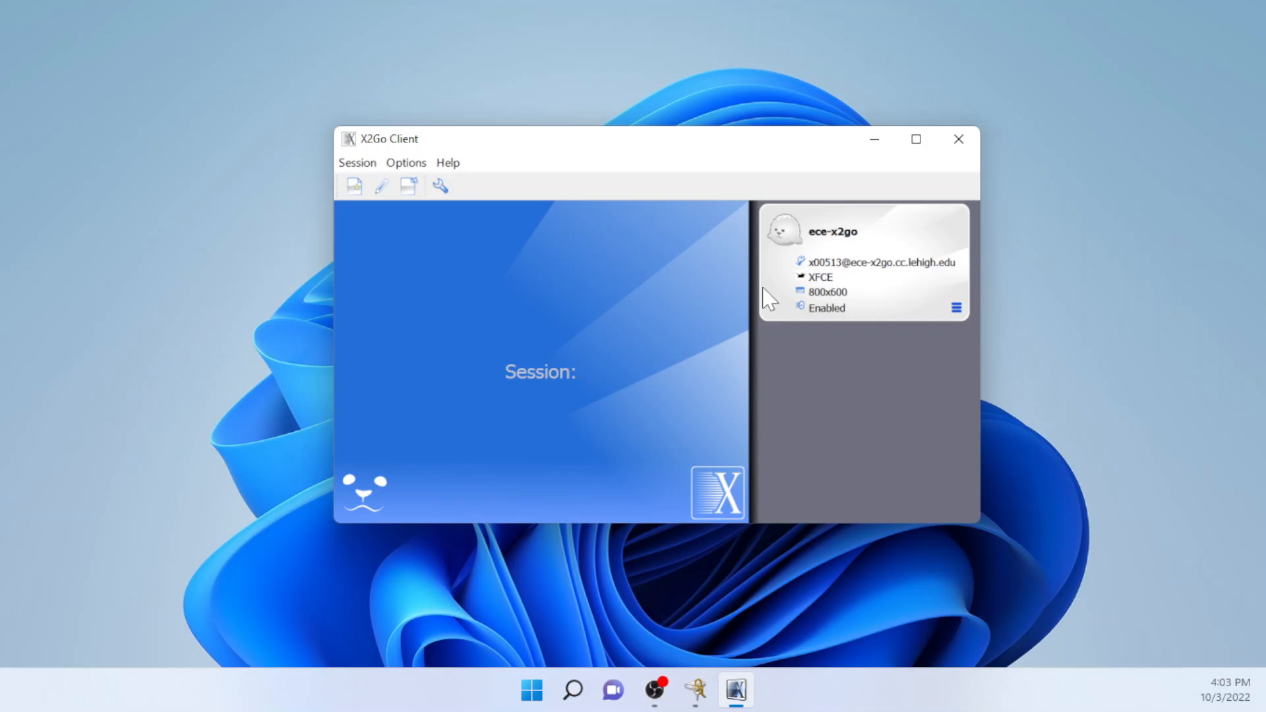
Step: Start the ece-x2go session and log in with the account password
{"action": "left_click", "coordinate": [836, 232]}
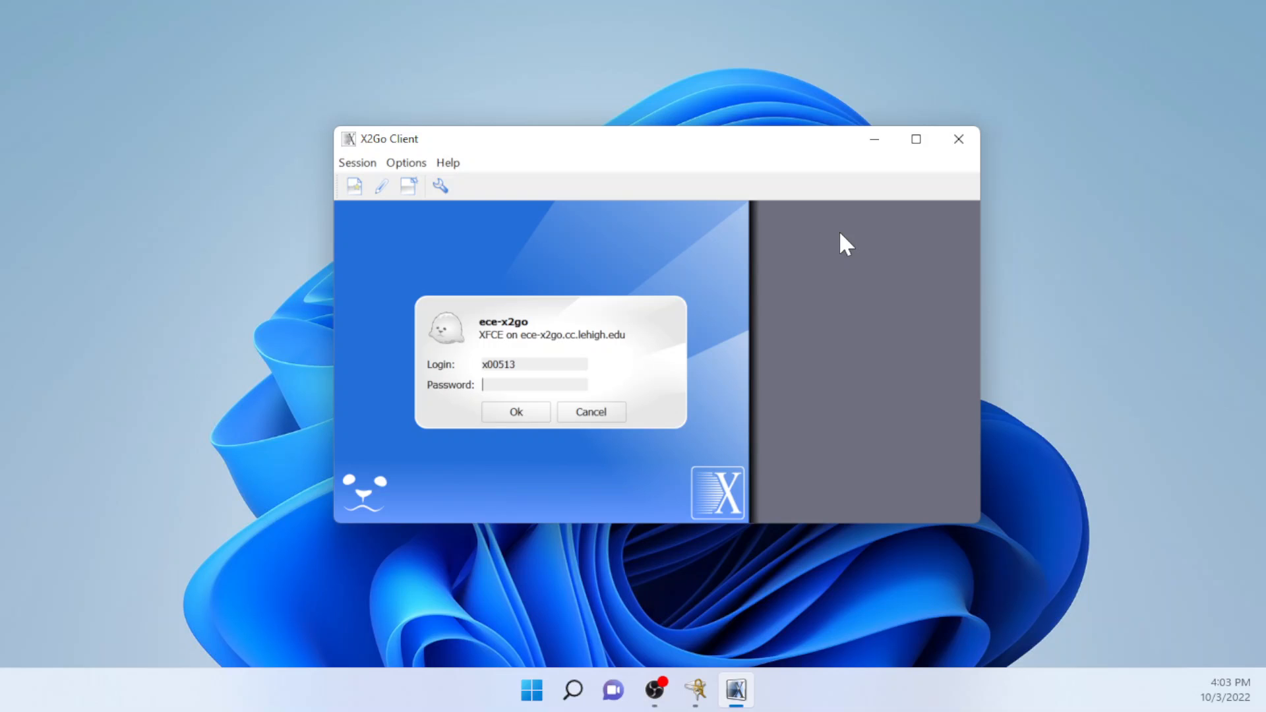
{"action": "type", "text": "••••••••••••"}
{"action": "key", "text": "Return"}
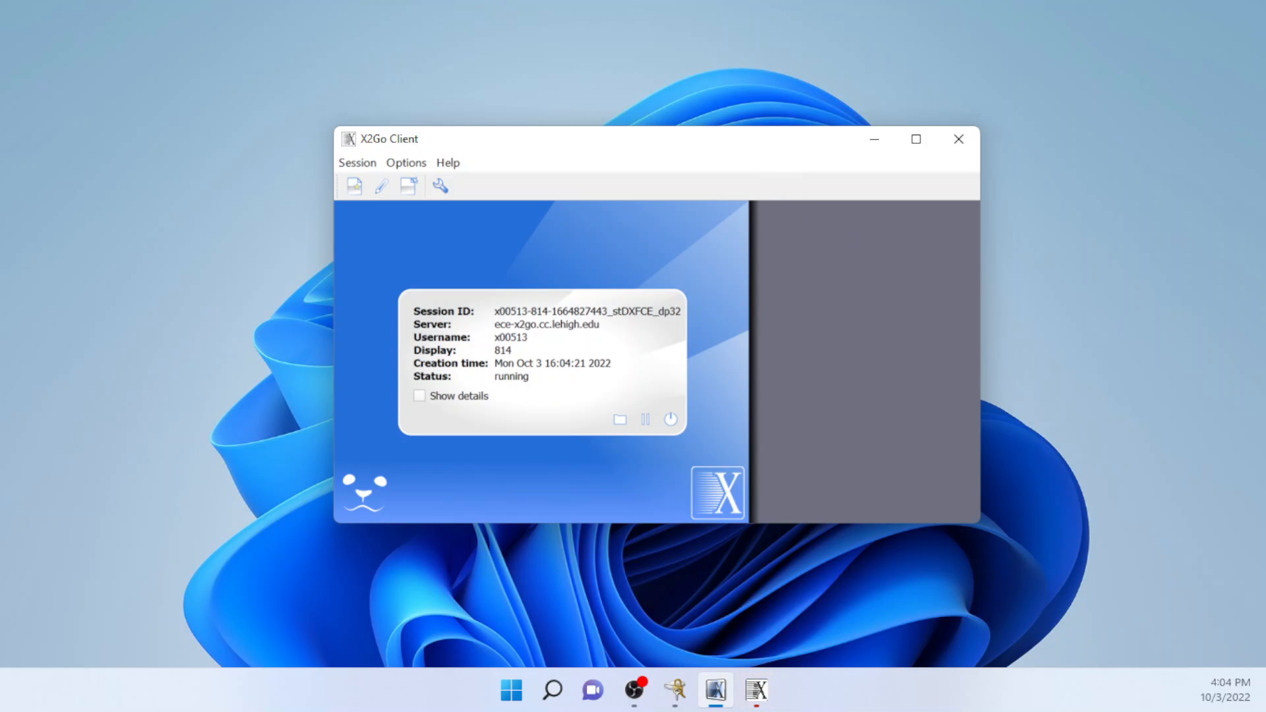
Step: Dismiss the connection notification on the remote desktop and maximize the remote session window
{"action": "left_click_drag", "start_coordinate": [0, 7], "coordinate": [678, 57]}
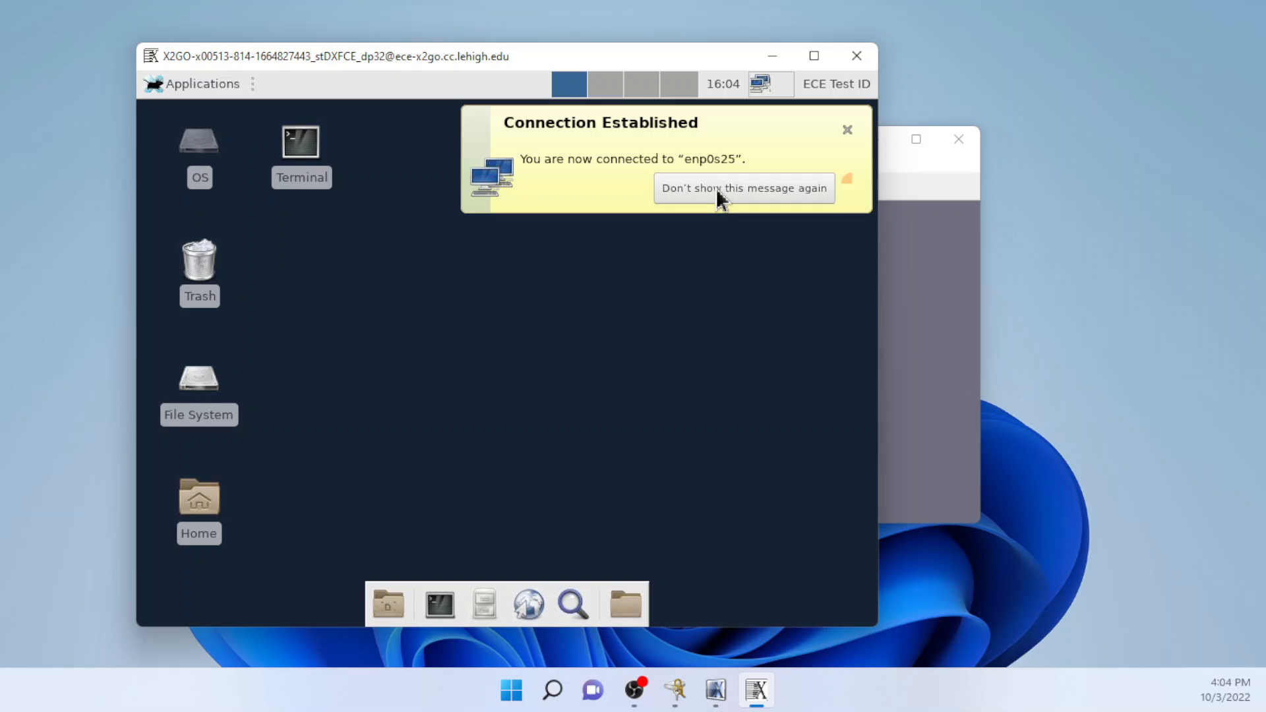
{"action": "left_click", "coordinate": [847, 130]}
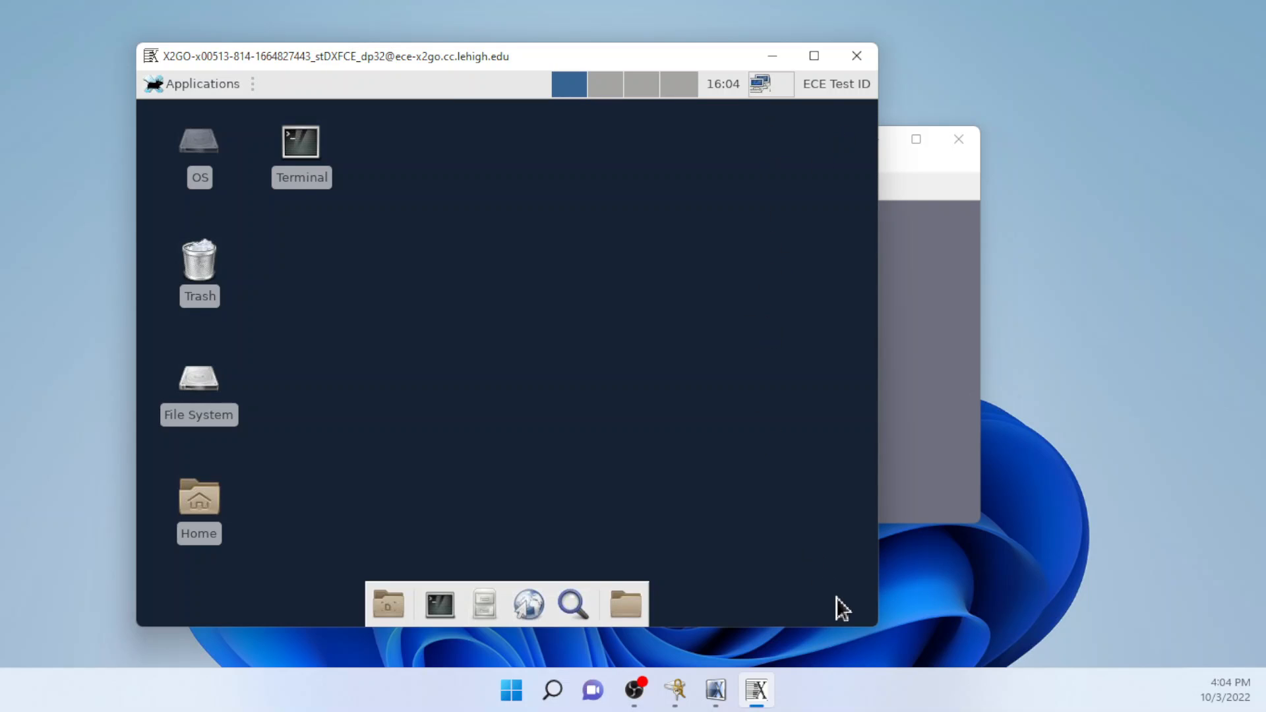
{"action": "left_click", "coordinate": [814, 57]}
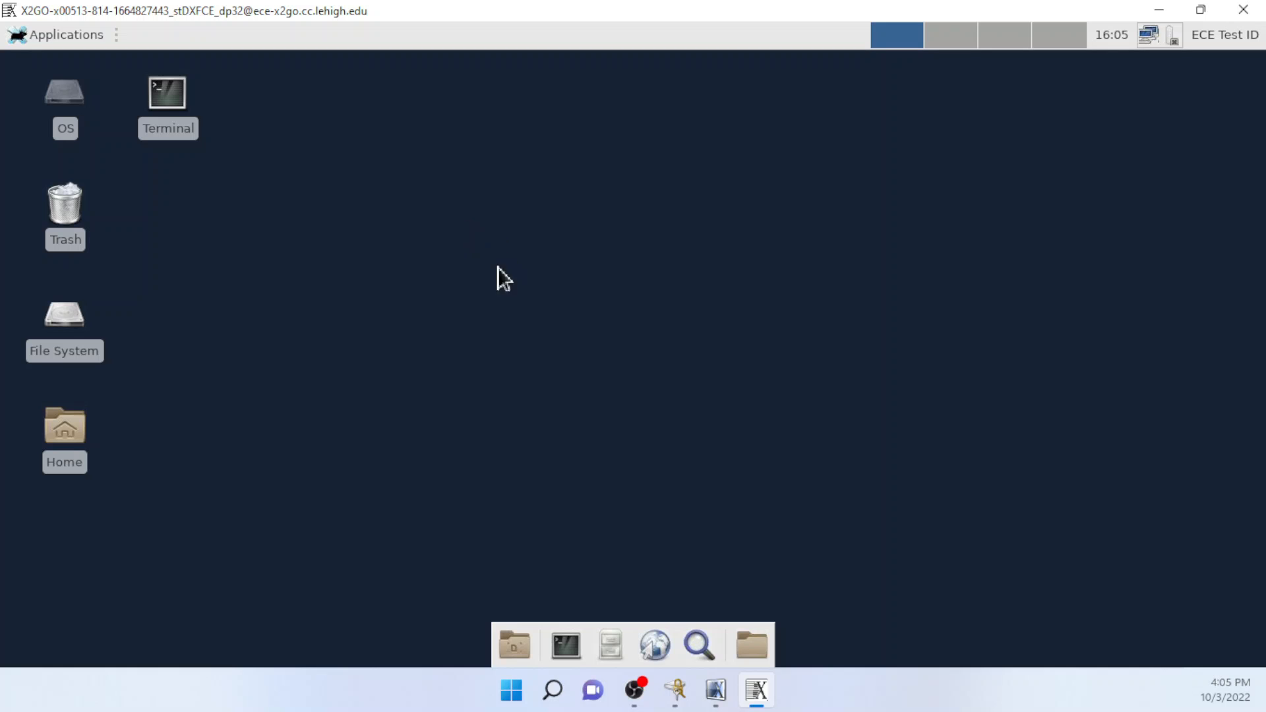
Step: Open the Terminal system application on the remote desktop and move its window slightly away from the screen corner
{"action": "left_click", "coordinate": [64, 39]}
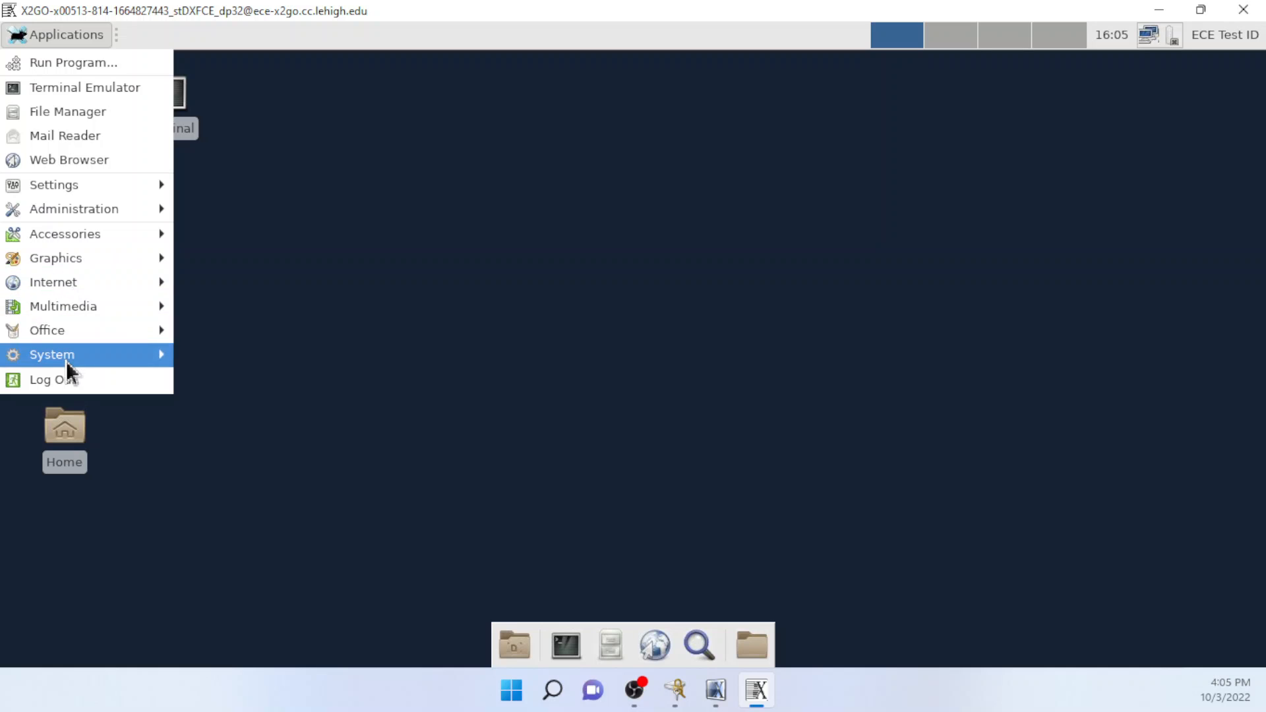
{"action": "mouse_move", "coordinate": [65, 363]}
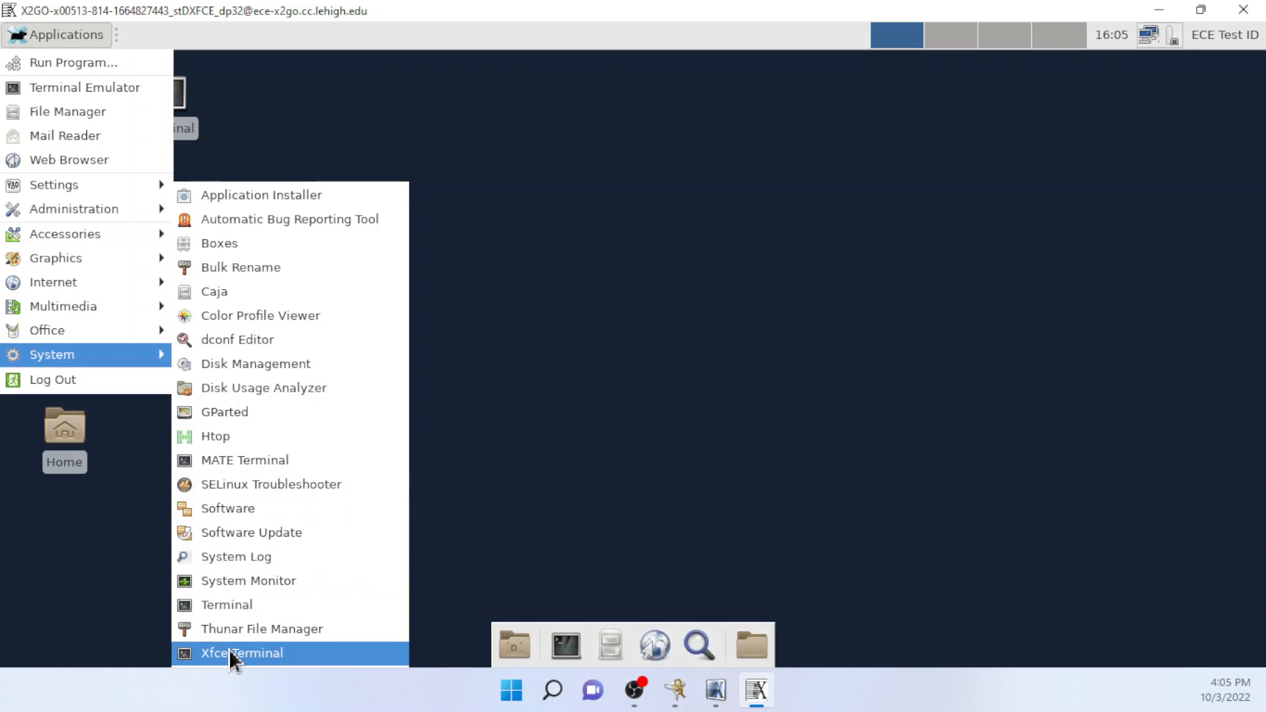
{"action": "left_click", "coordinate": [228, 600]}
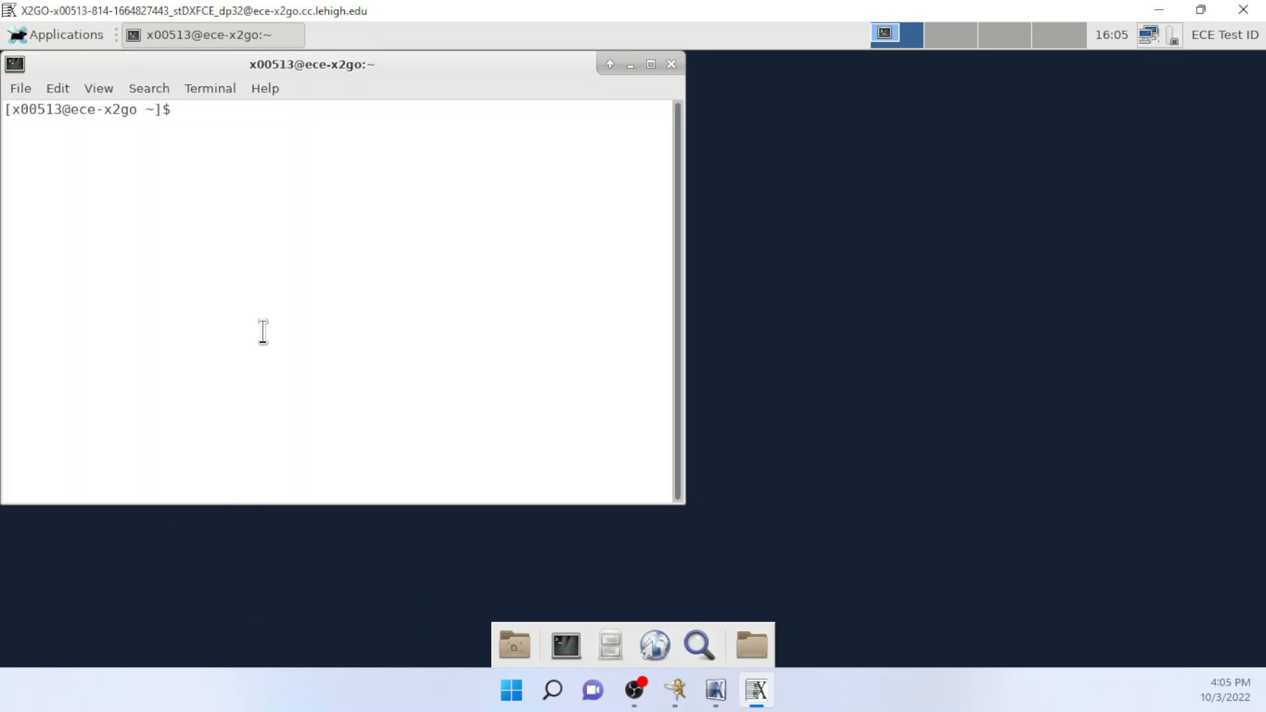
{"action": "left_click_drag", "start_coordinate": [389, 54], "coordinate": [438, 74]}
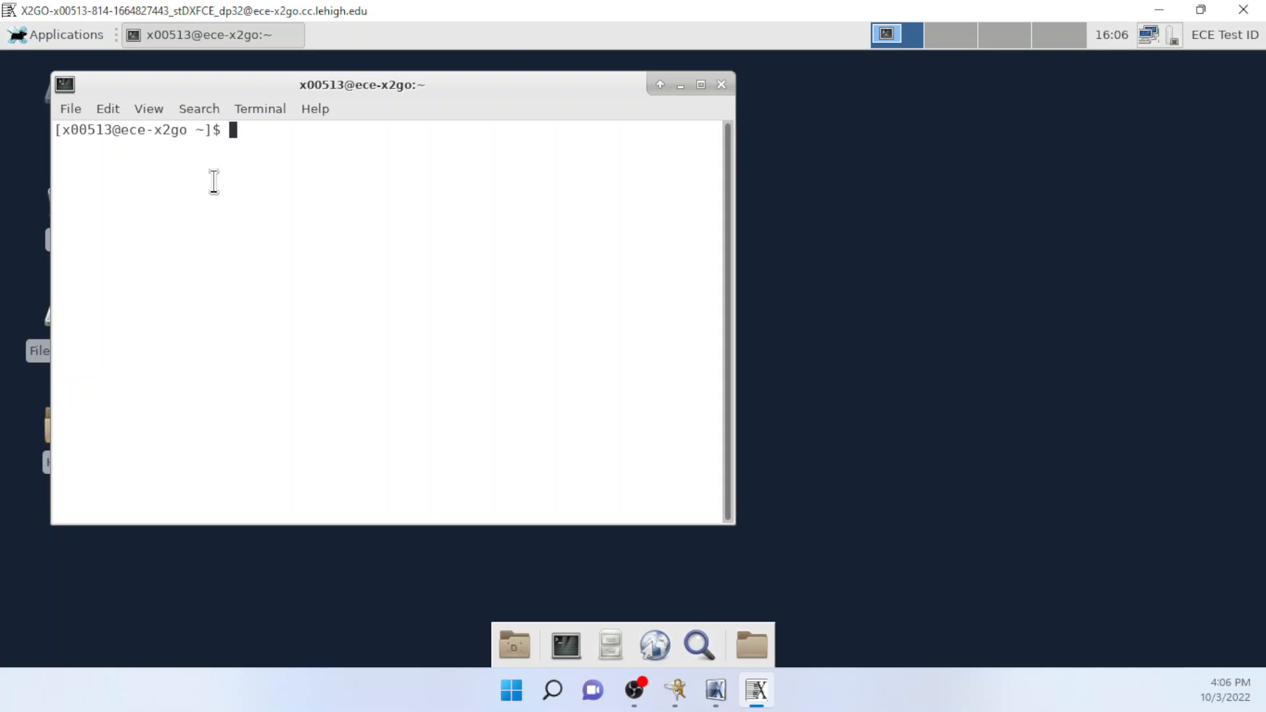
Step: Try to run the matlab command in the terminal and close the shell with exit
{"action": "type", "text": "matlab"}
{"action": "key", "text": "Return"}
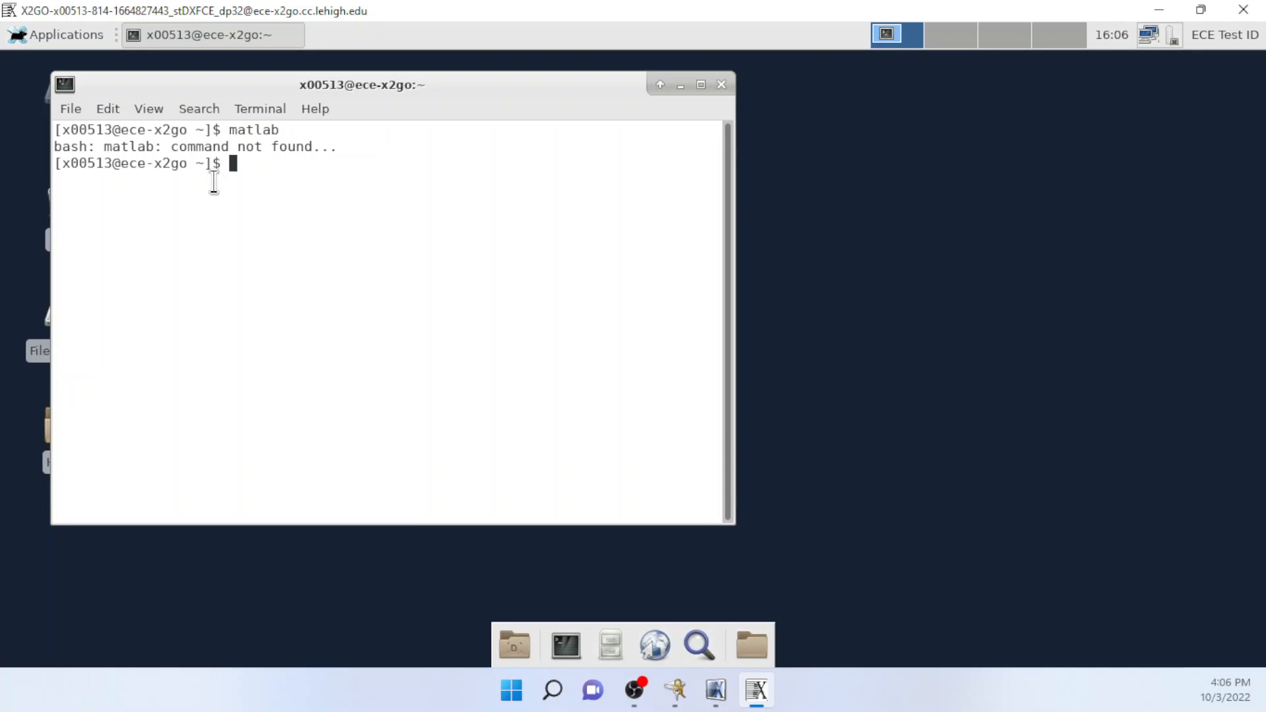
{"action": "type", "text": "exit"}
{"action": "key", "text": "Return"}
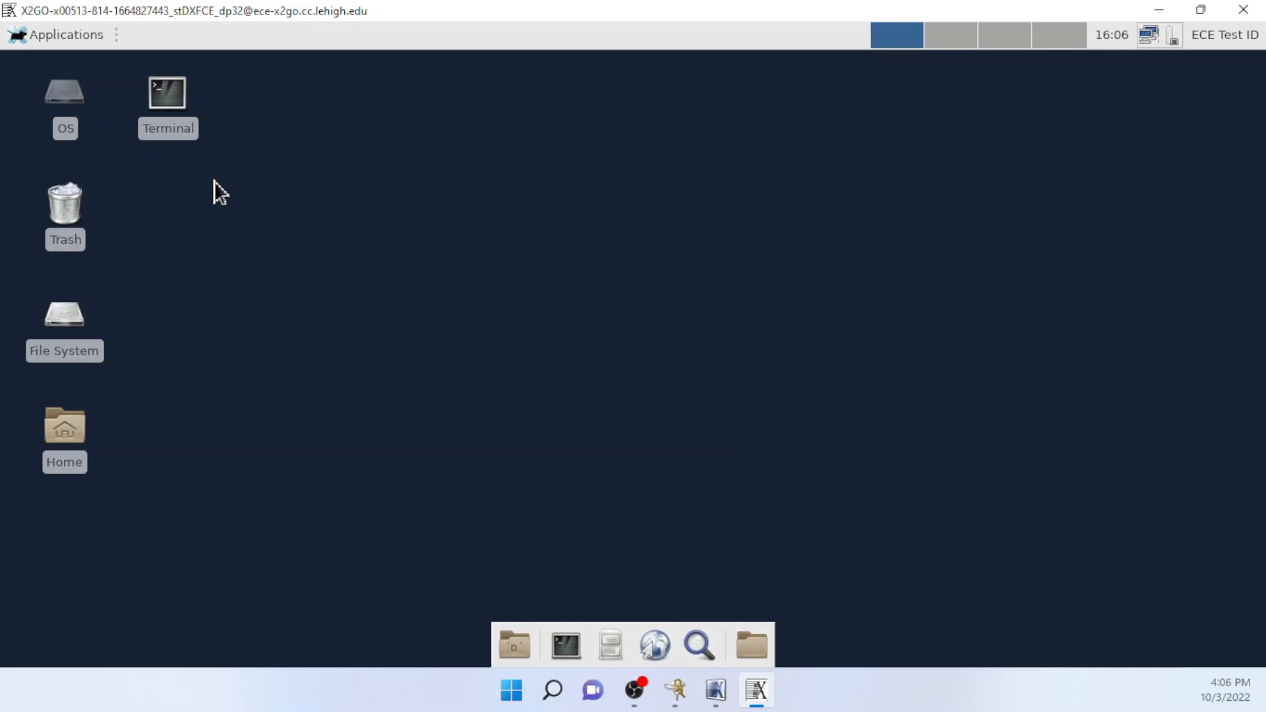
Step: Log out of the remote XFCE desktop and cancel the ece-x2go login prompt in X2Go Client
{"action": "left_click", "coordinate": [1204, 34]}
{"action": "left_click", "coordinate": [1204, 35]}
{"action": "left_click", "coordinate": [1207, 36]}
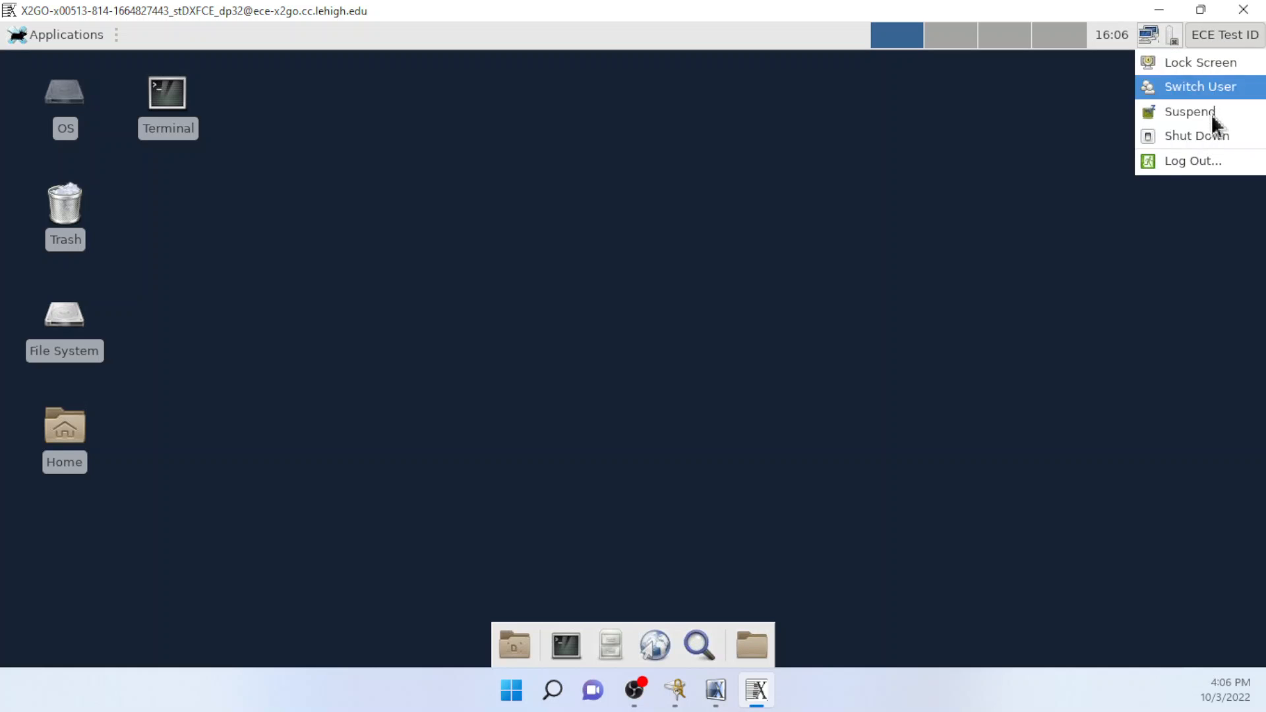
{"action": "left_click", "coordinate": [1198, 162]}
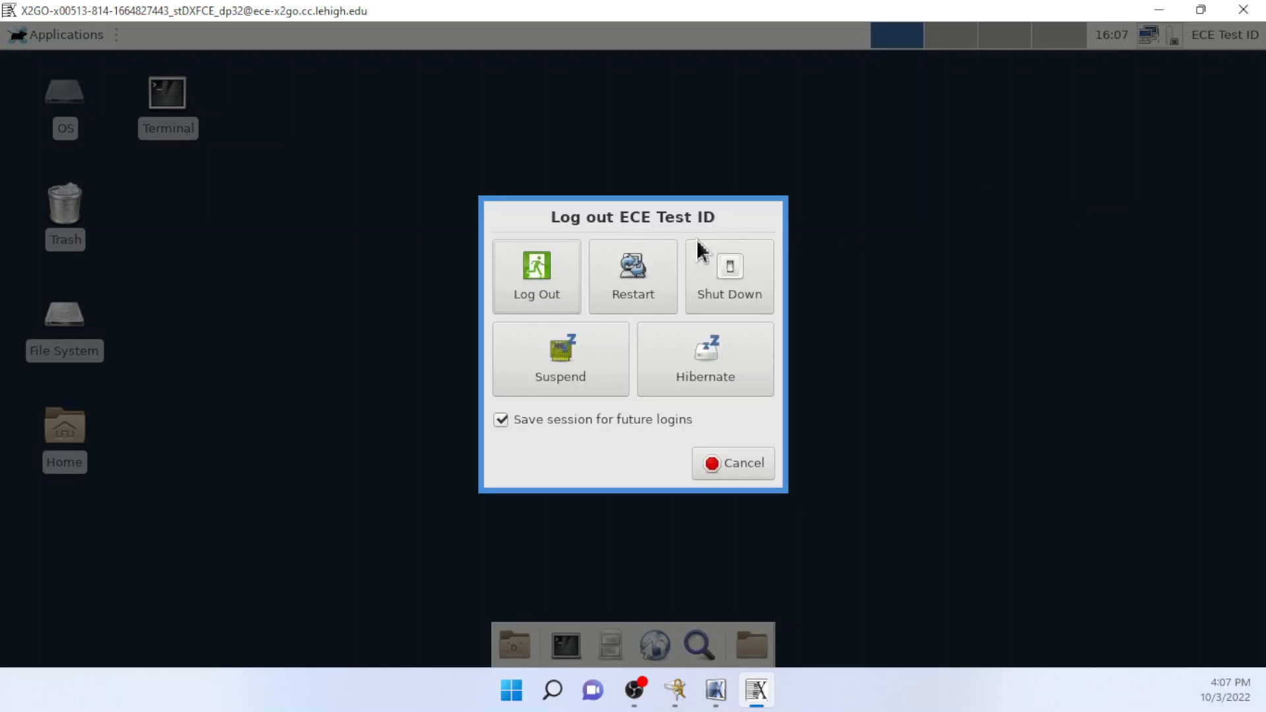
{"action": "left_click", "coordinate": [542, 270]}
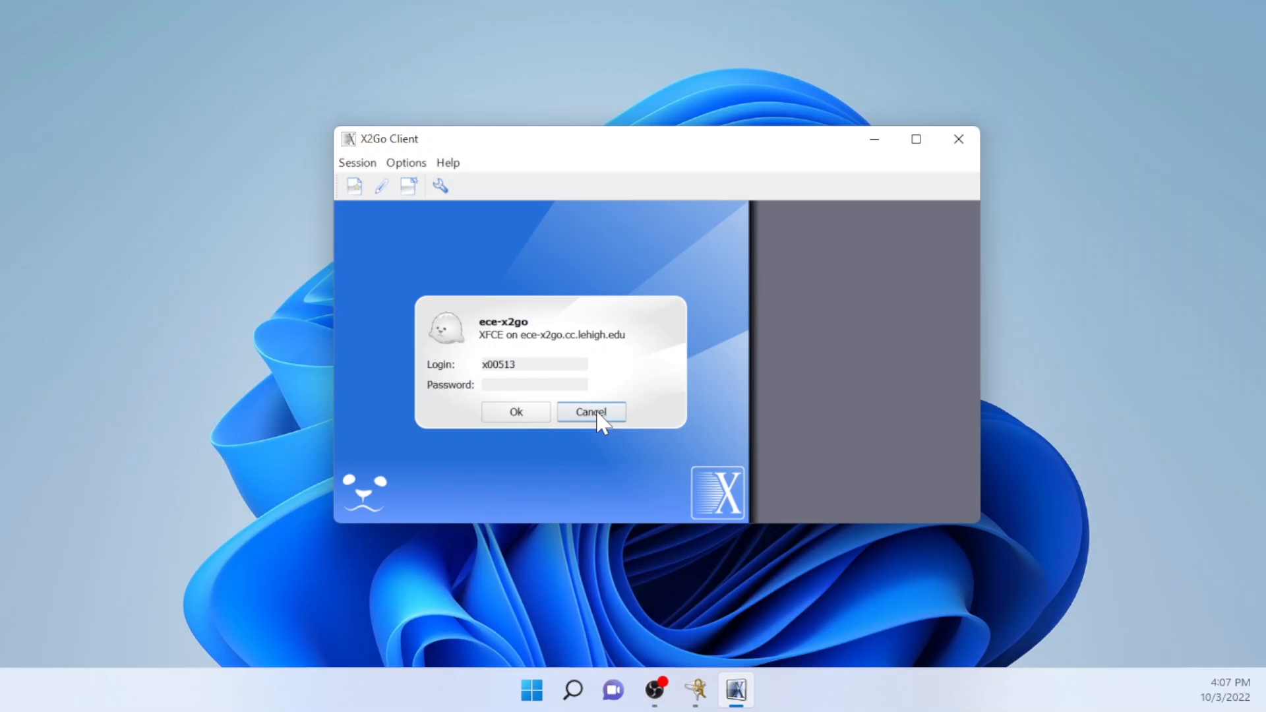
{"action": "left_click", "coordinate": [600, 416]}
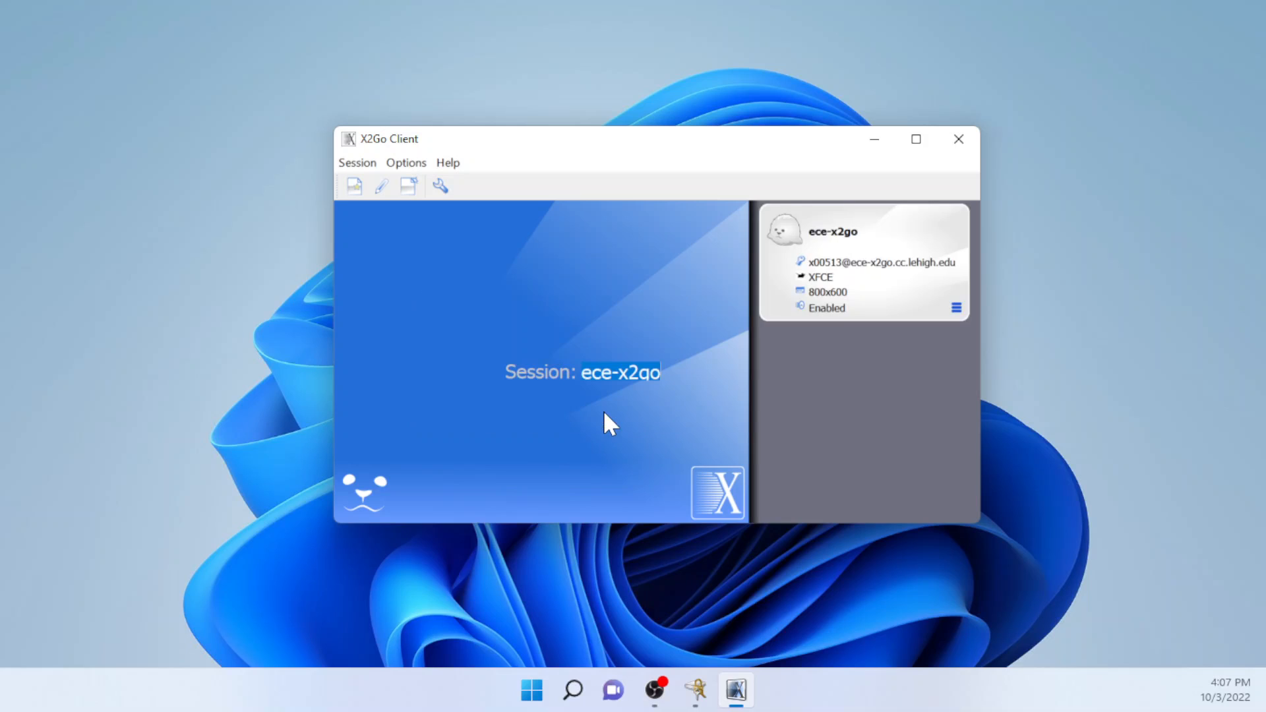